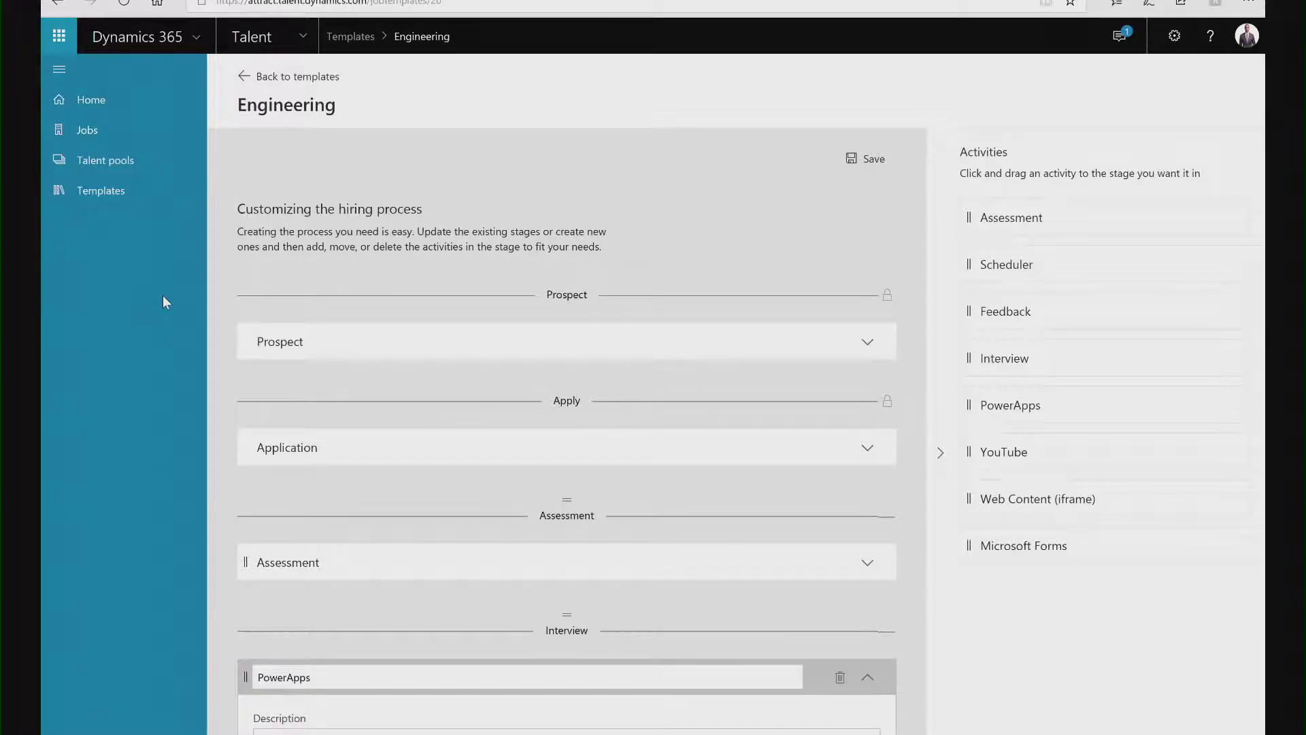
scroll(215, 357, "down", 1)
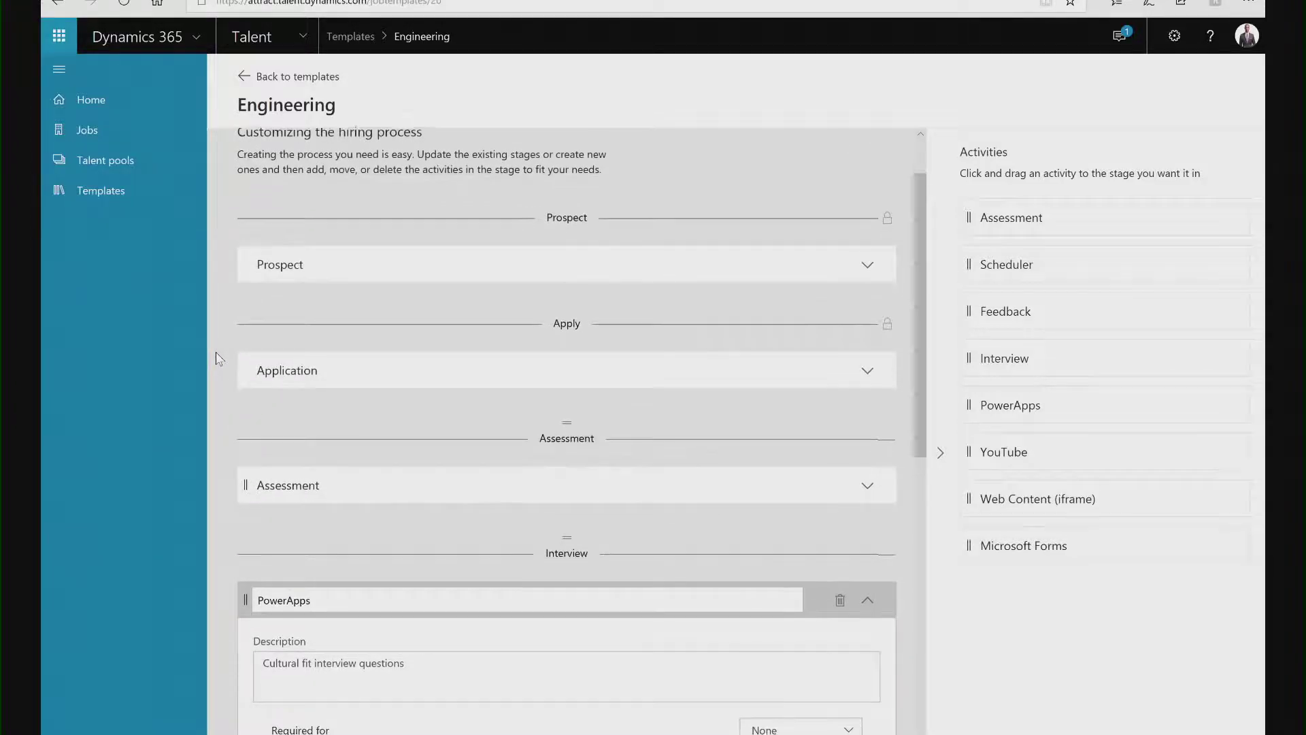
scroll(215, 358, "down", 1)
scroll(216, 358, "down", 1)
scroll(215, 358, "down", 1)
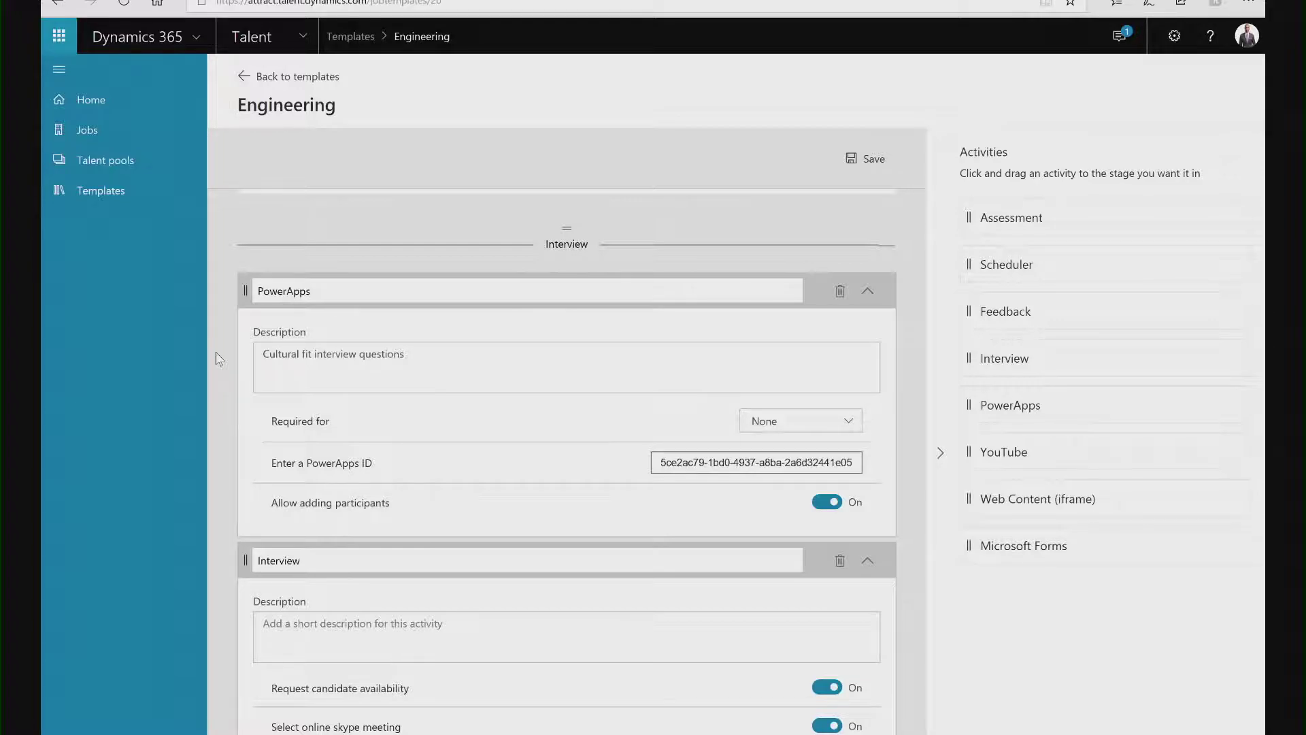
left_click(794, 419)
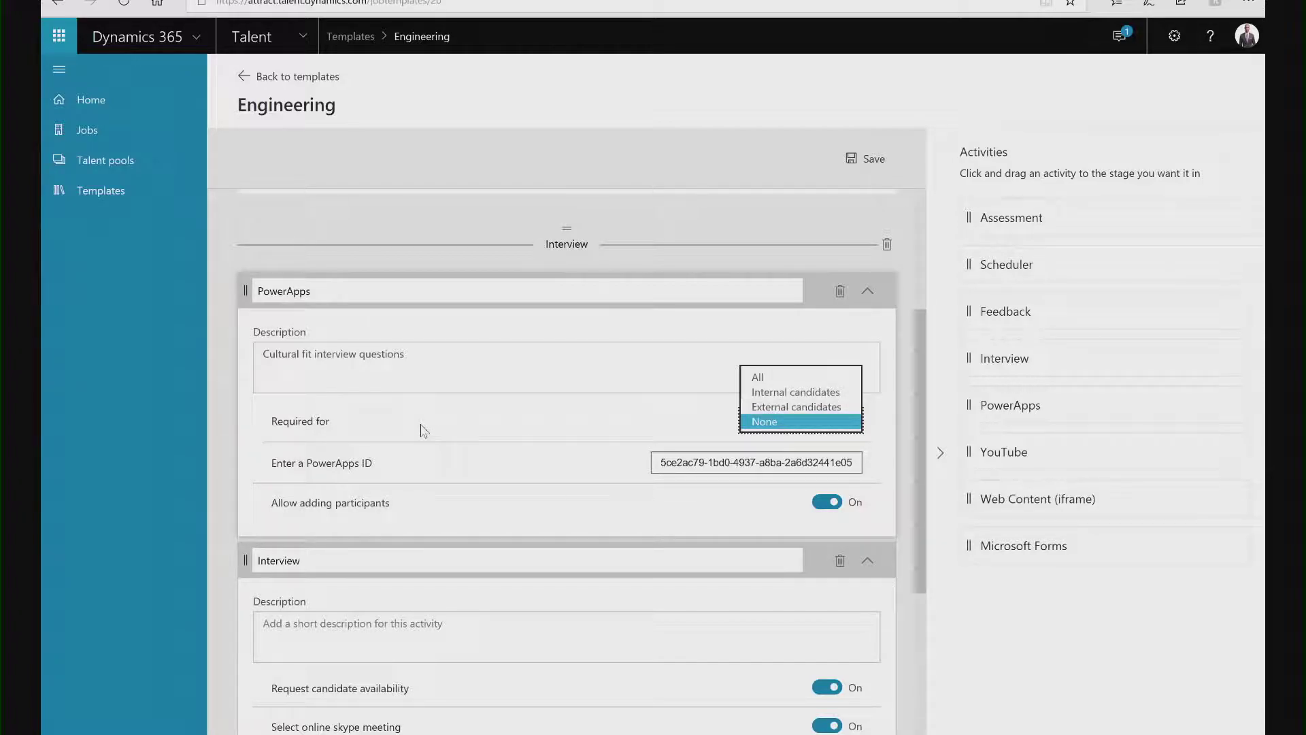
left_click(258, 425)
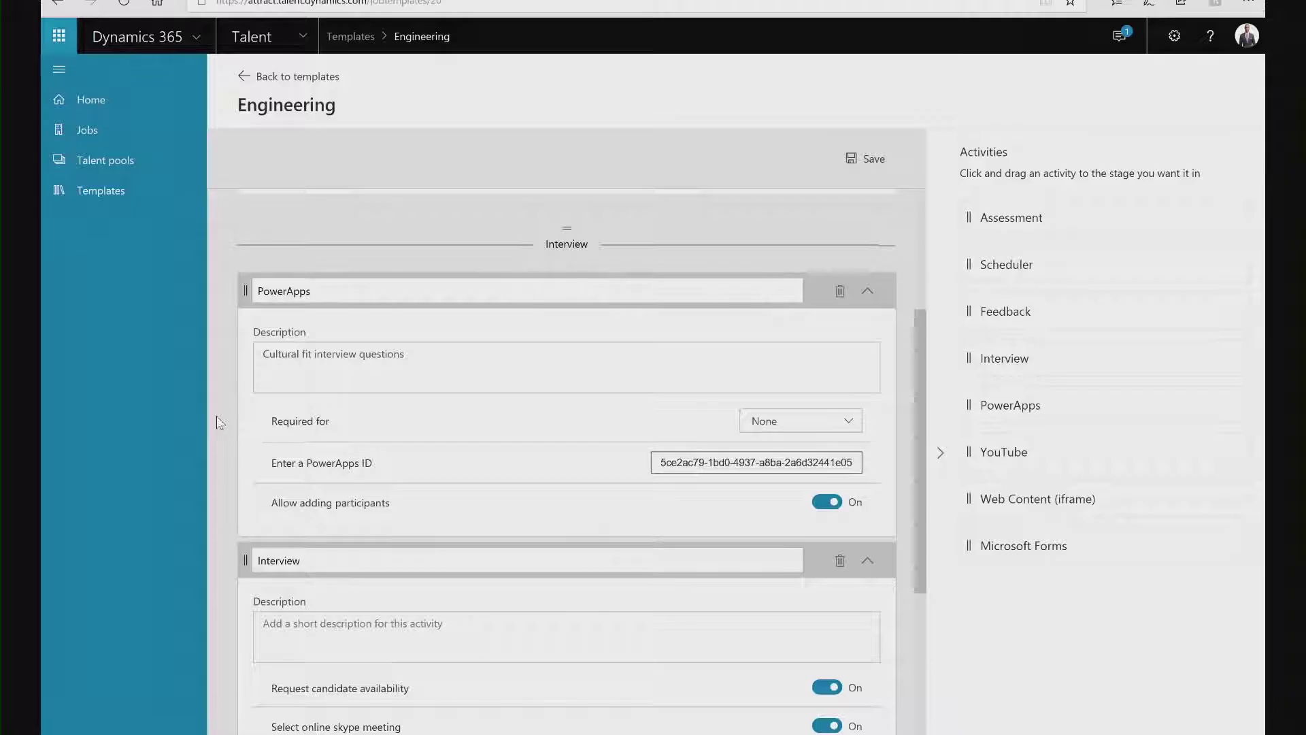